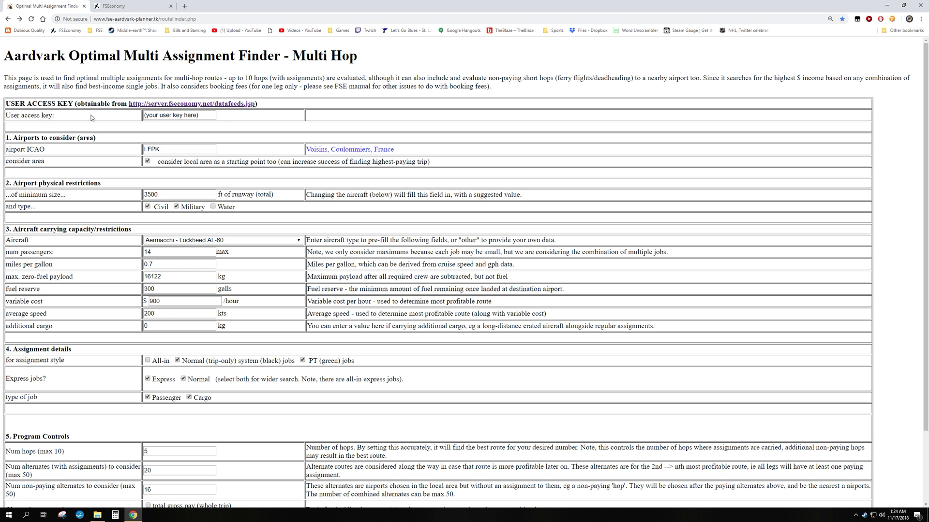
Step: Open FSEconomy's Data Feeds page and select the user's read access key
click(123, 6)
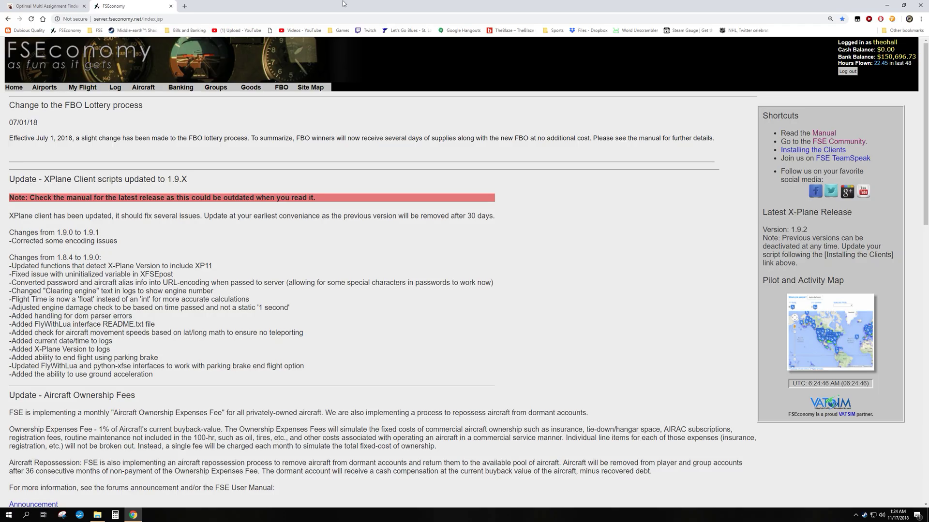
click(15, 97)
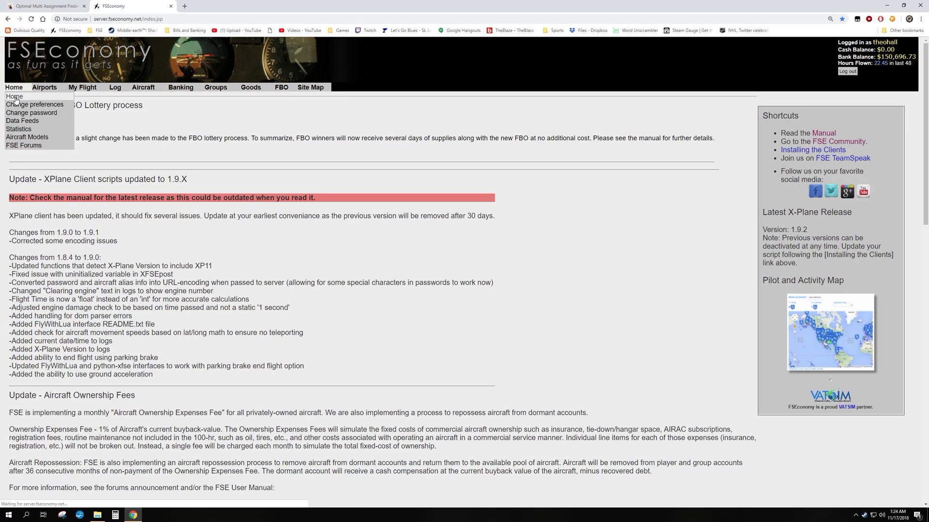
click(48, 122)
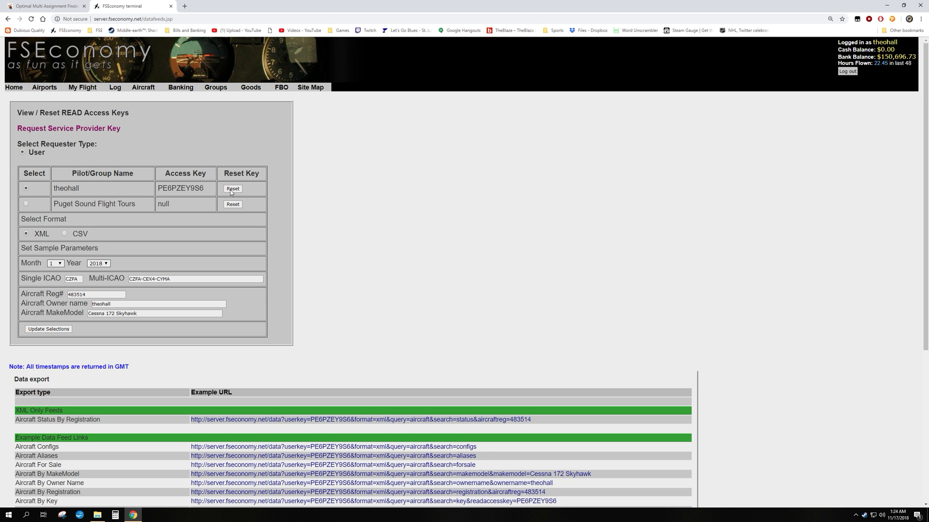
drag(203, 187, 158, 187)
key(ctrl+c)
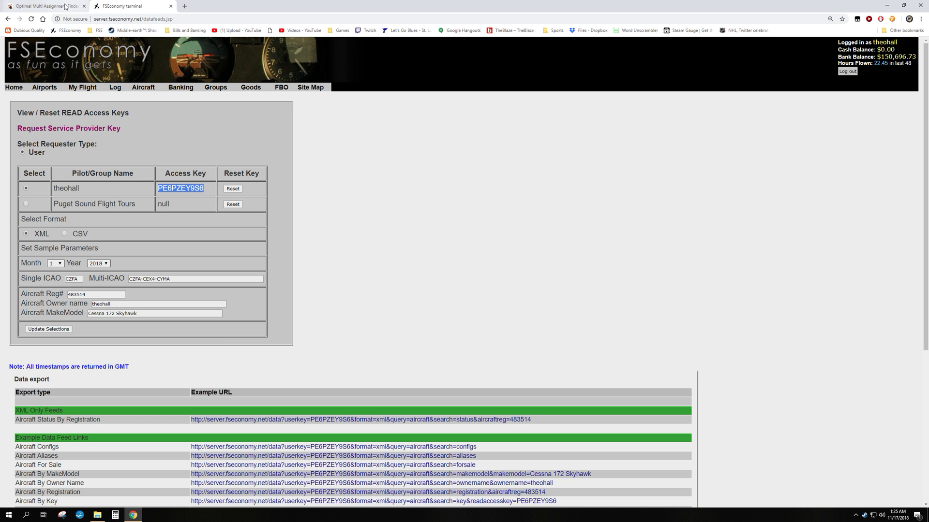
click(45, 6)
Step: Paste the read access key into Aardvark's user access key field, correcting its first character to P
click(175, 115)
key(ctrl+v)
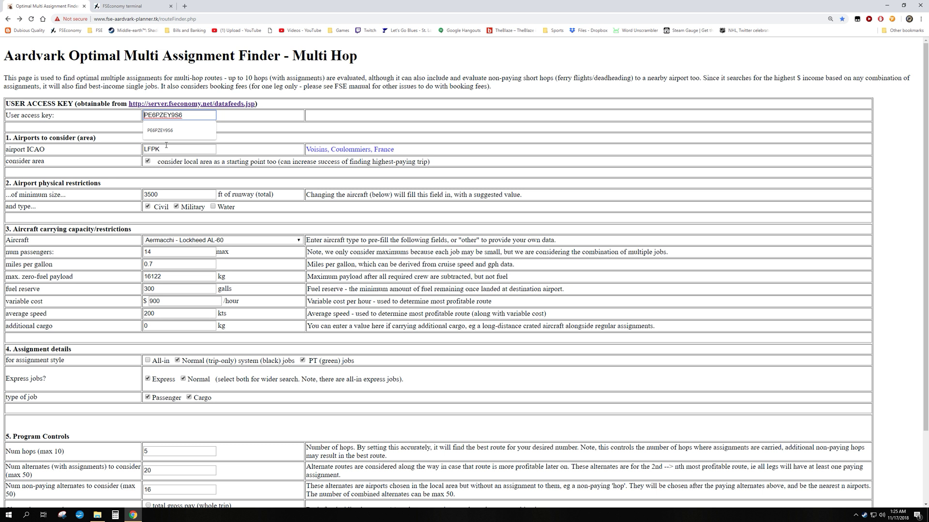
key(Home)
key(Delete)
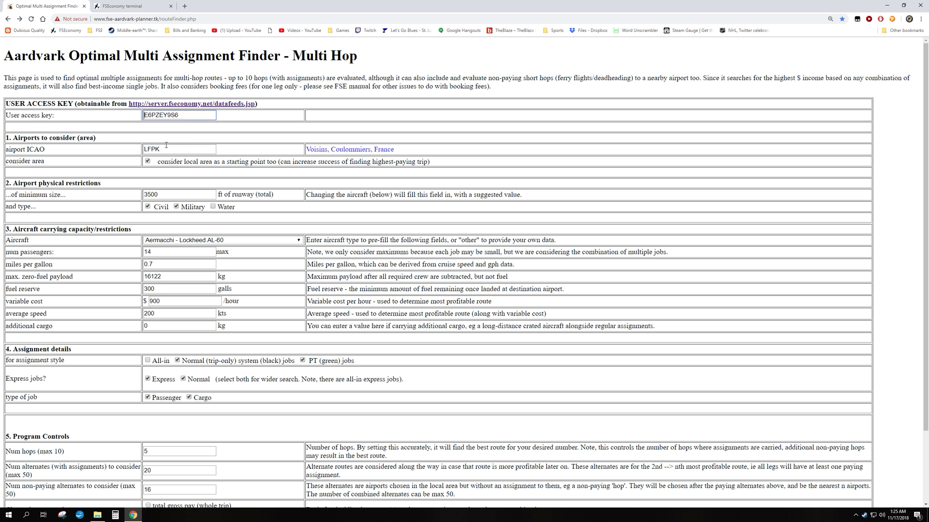
text(P)
click(239, 123)
key(shift+Tab)
Step: Show FSEconomy's Flight Sim Break aircraft list, including the Beechcraft 1900D at UWKD
key(Tab)
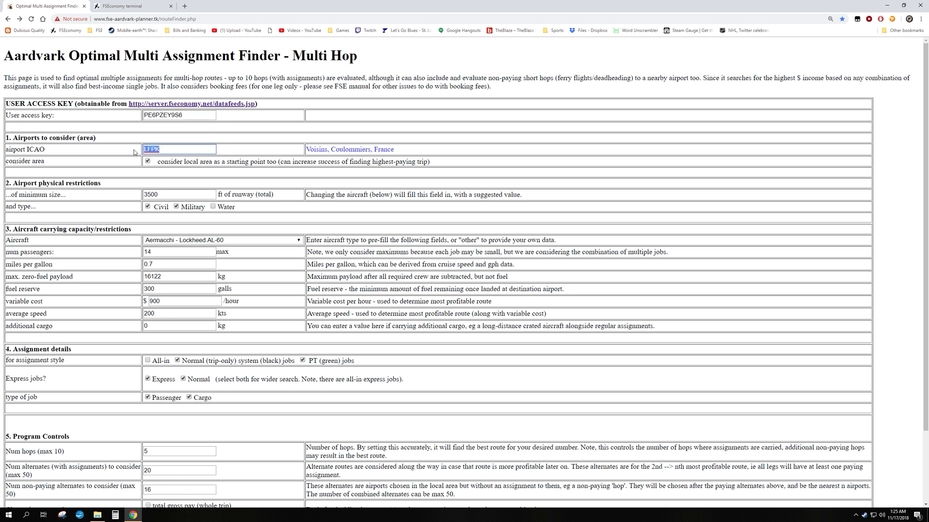
click(142, 7)
mouse_move(144, 89)
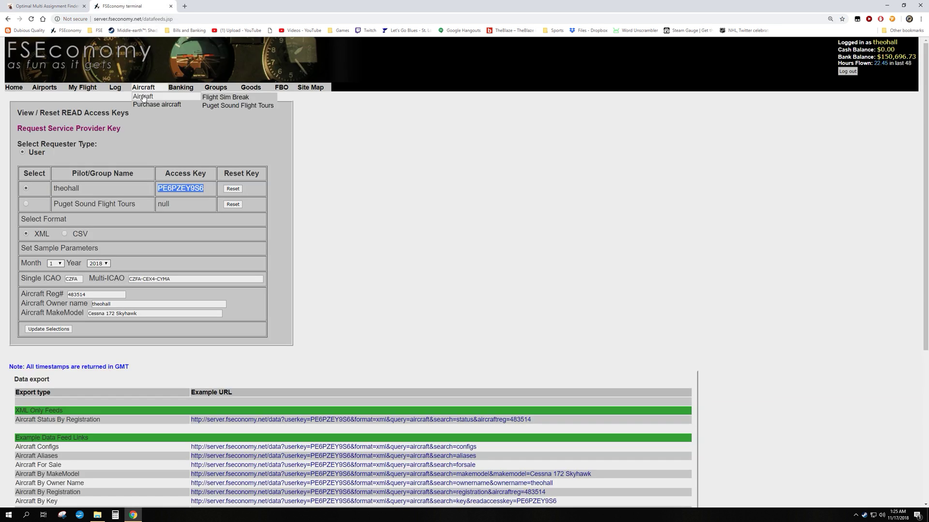
click(226, 95)
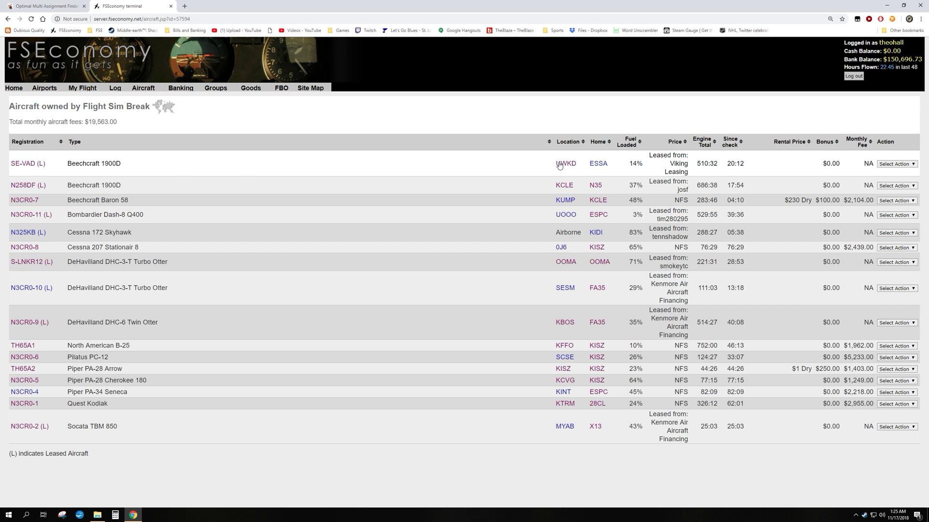
click(46, 6)
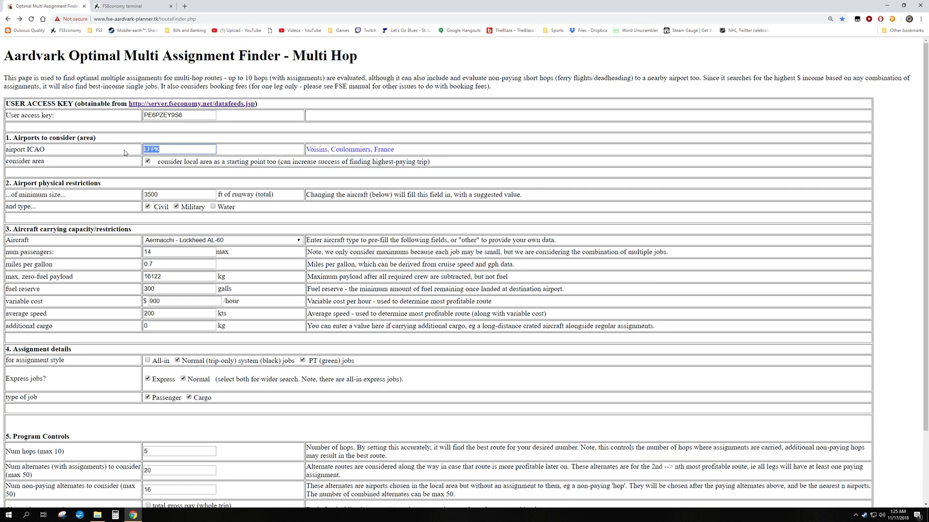
Step: Enter uwkd as the airport and choose Beechcraft 1900D, auto-filling 19 passengers and 2831 kg
text(uwkd)
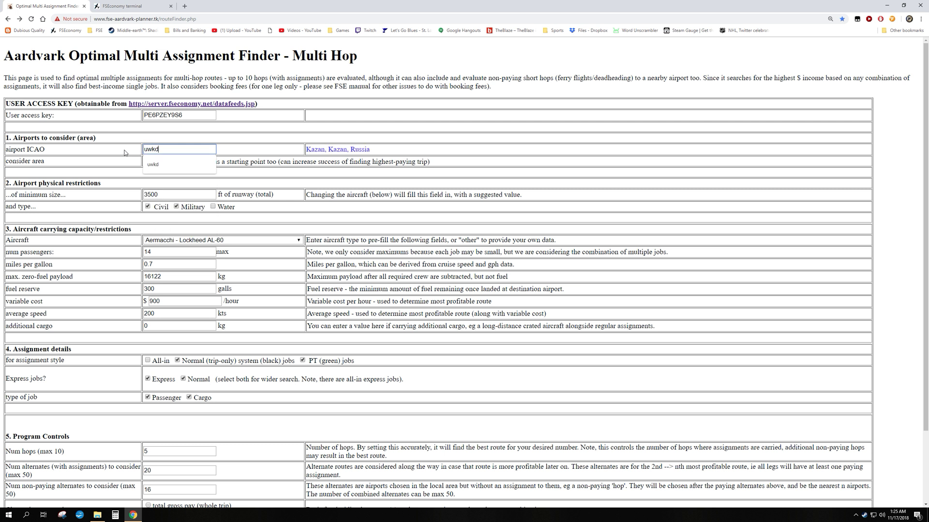
click(205, 148)
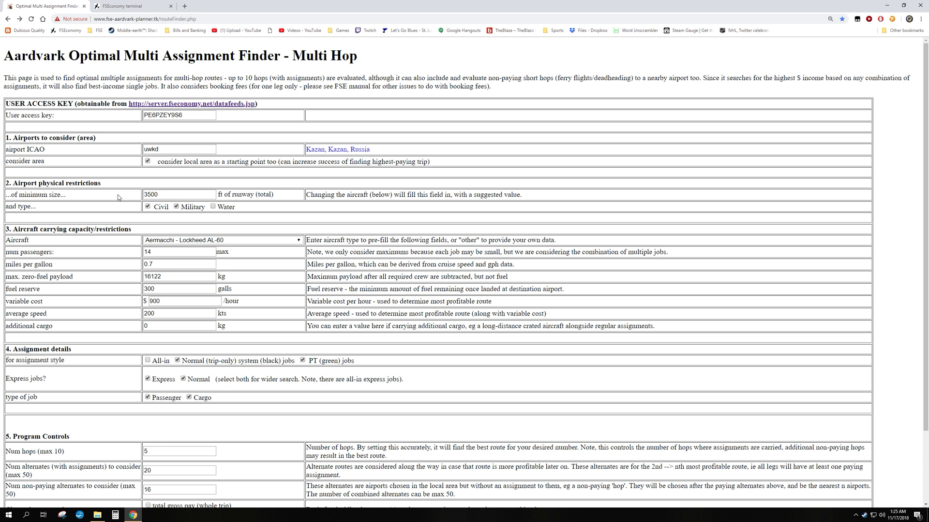
click(271, 242)
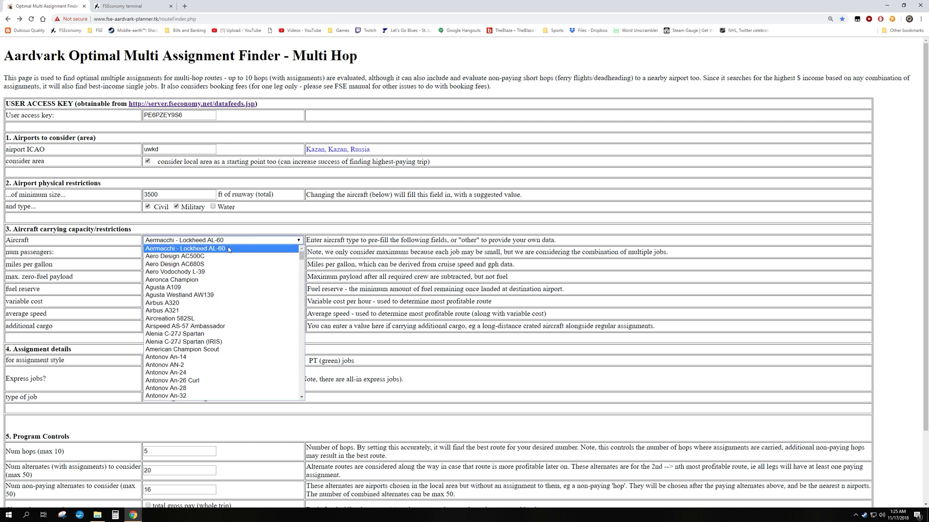
scroll(194, 308, down, 4)
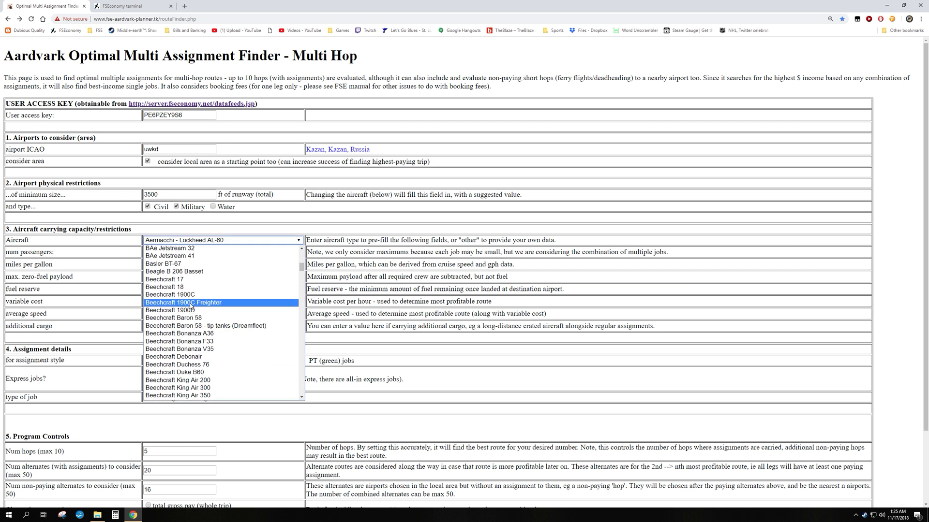
click(191, 310)
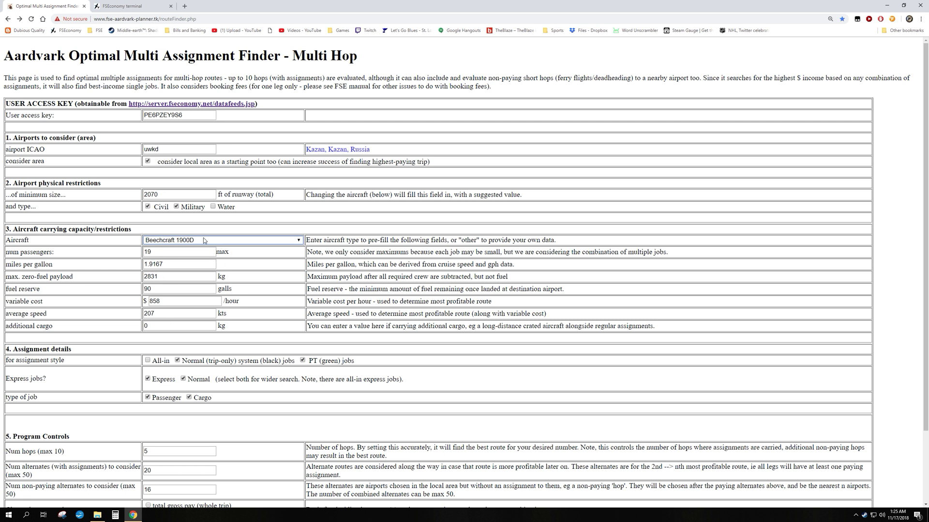
scroll(279, 235, down, 3)
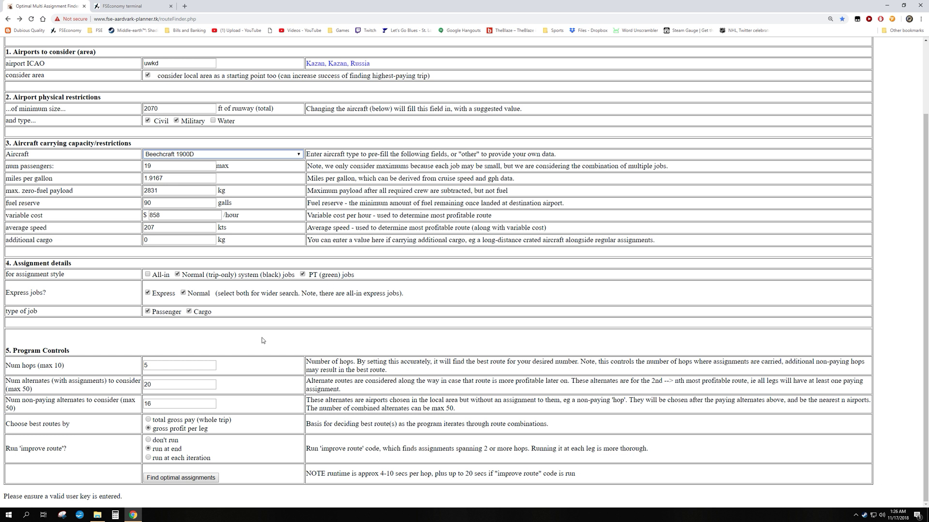
Step: Change the number of hops to 3
drag(172, 363, 144, 368)
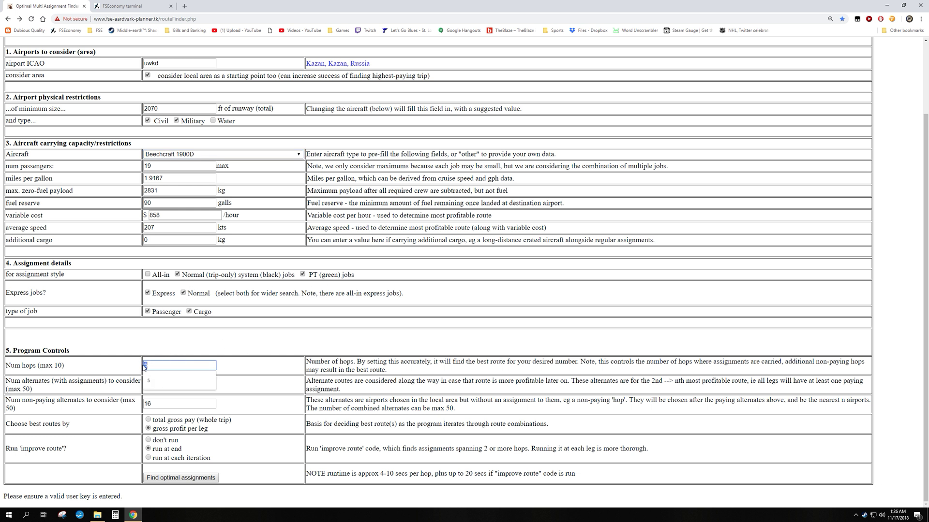
text(3)
click(271, 374)
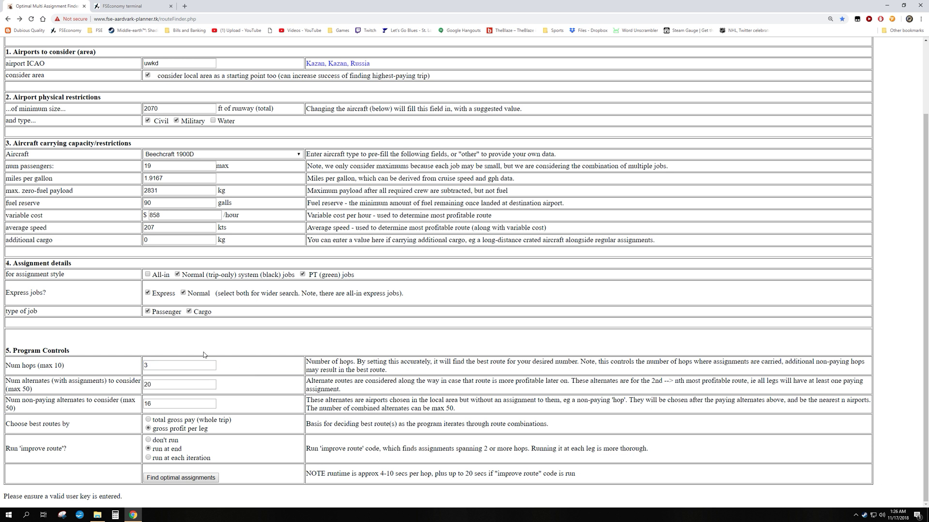
Step: Set 10 alternates with assignments and 1 non-paying alternate, then run the optimal-assignment search
double_click(179, 386)
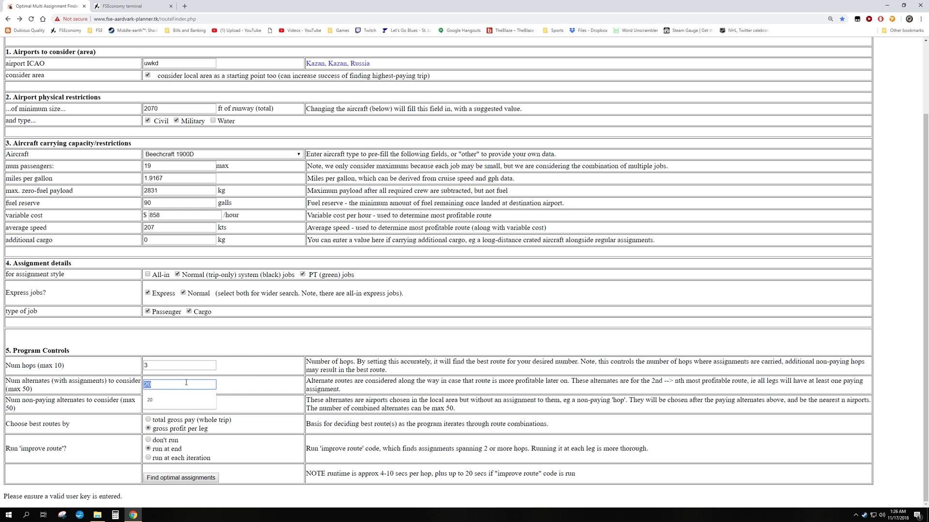
text(10)
key(Tab)
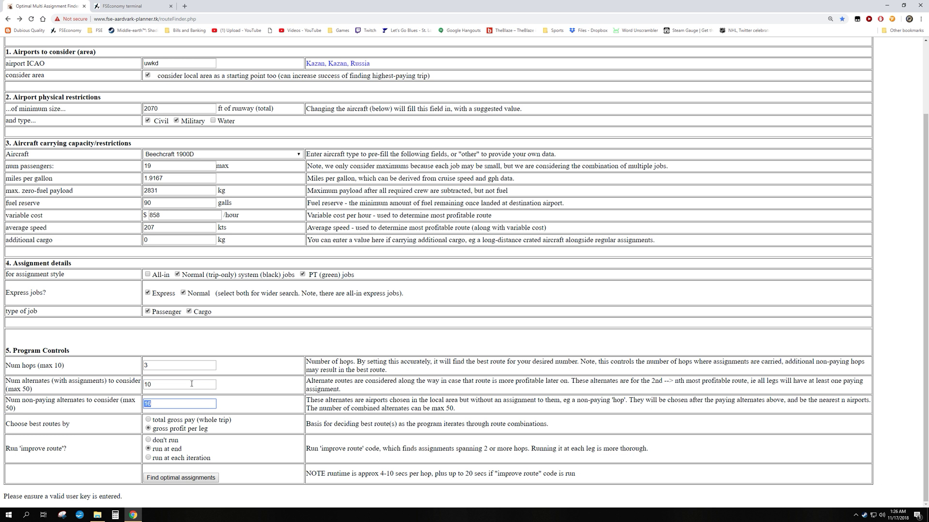
text(1)
click(253, 367)
click(172, 478)
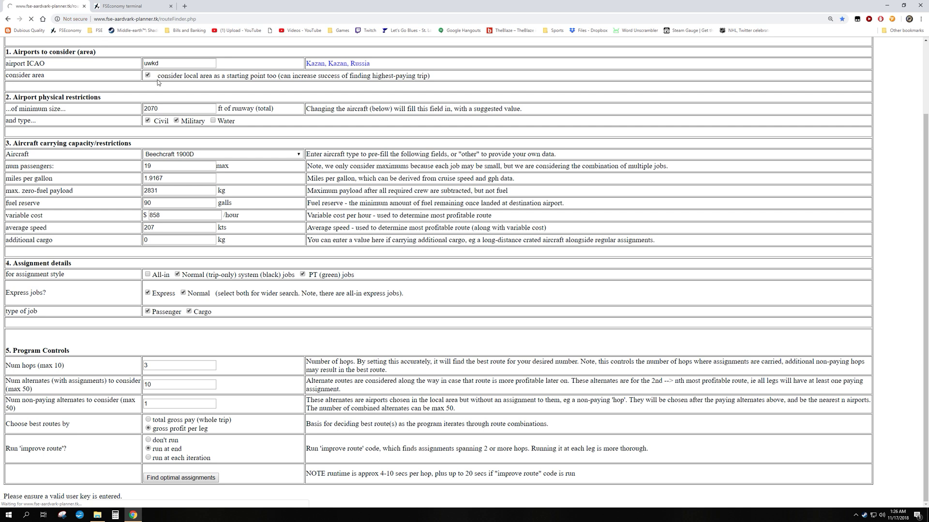
Step: Sort results by legs and assignments, then by net pay per leg, topping UWKD-UWKE-UARR-UWWW at 9844.33
scroll(180, 302, down, 5)
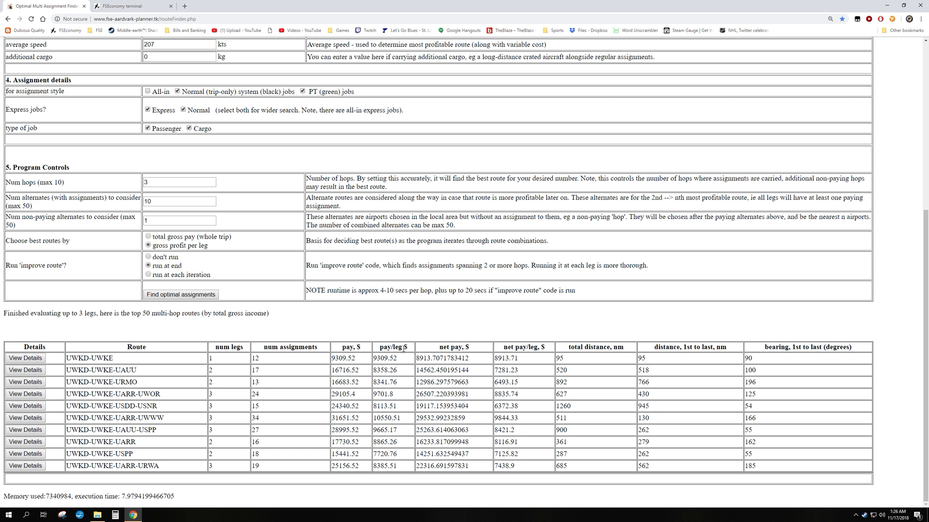
click(223, 348)
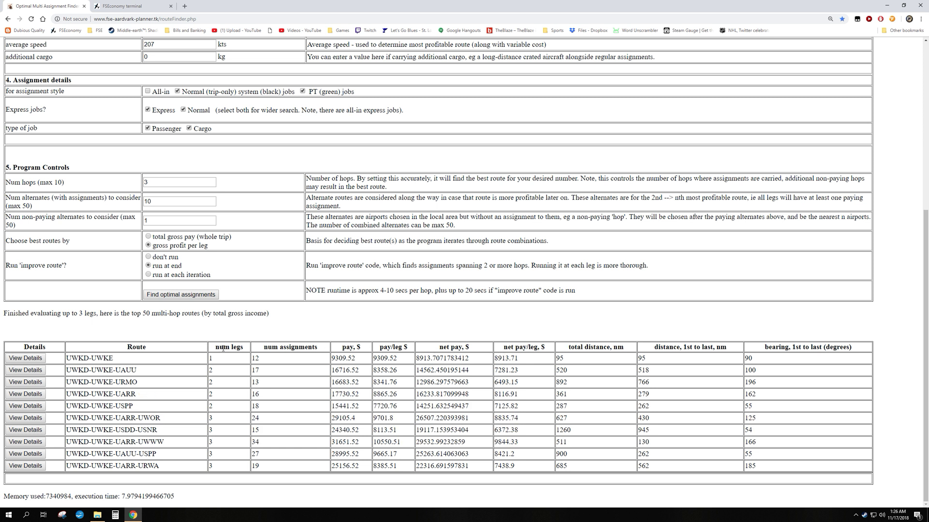
click(223, 348)
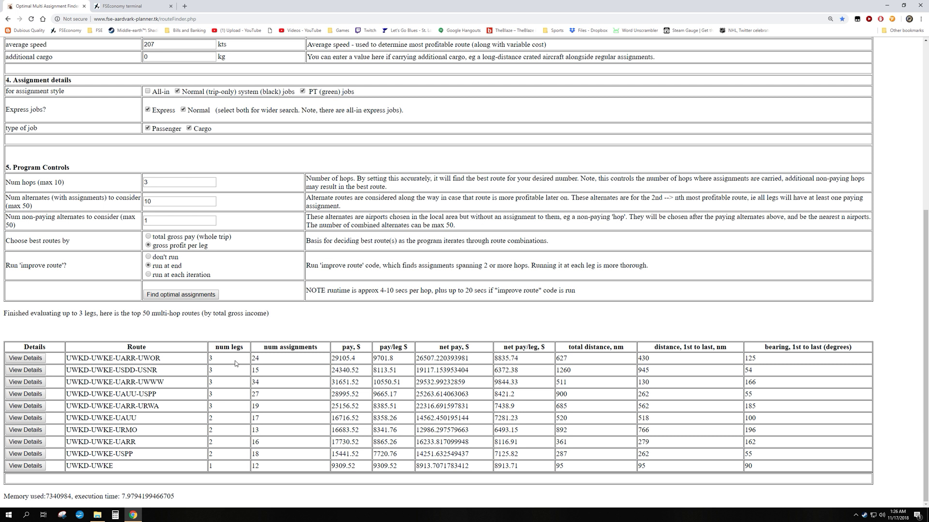
click(293, 347)
click(292, 347)
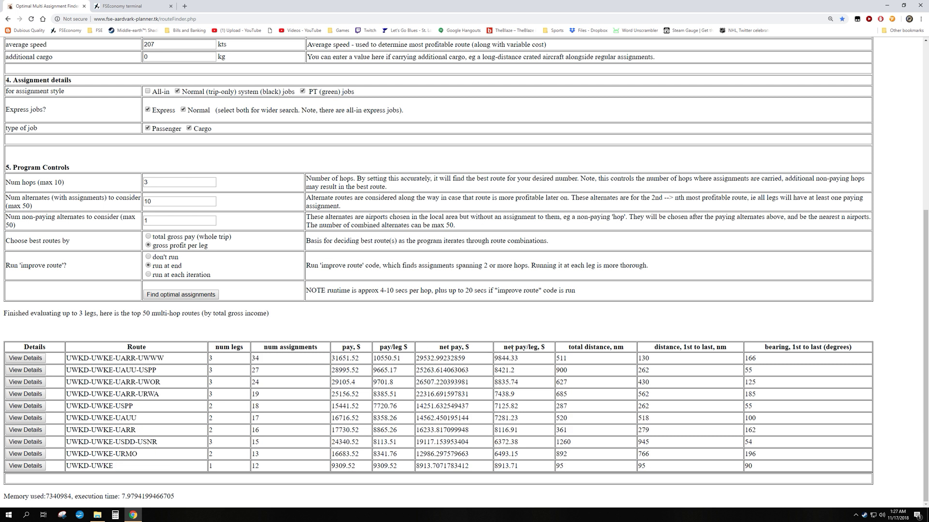
click(513, 348)
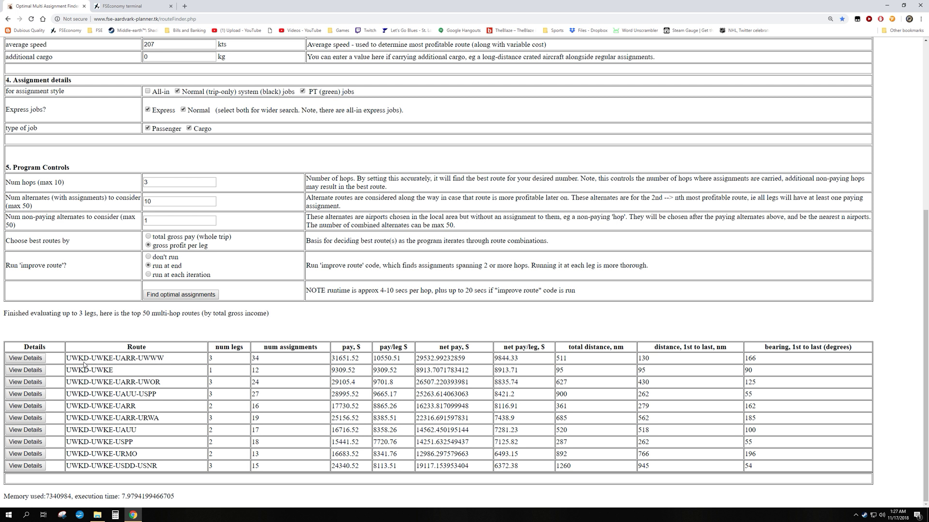
Step: Expand route UWKD-UWKE-UARR-UWWW's details and open its first $838.00 assignment in a new FSEconomy tab
click(25, 359)
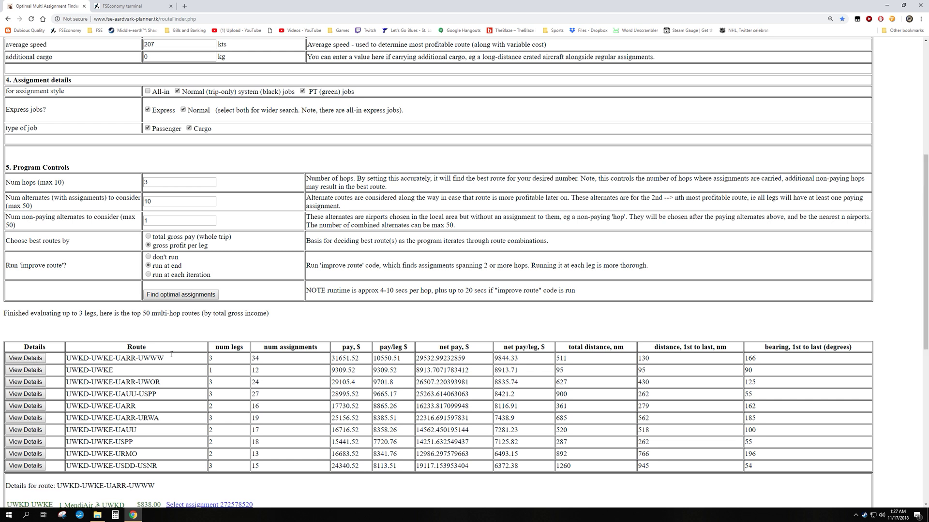
scroll(259, 289, down, 4)
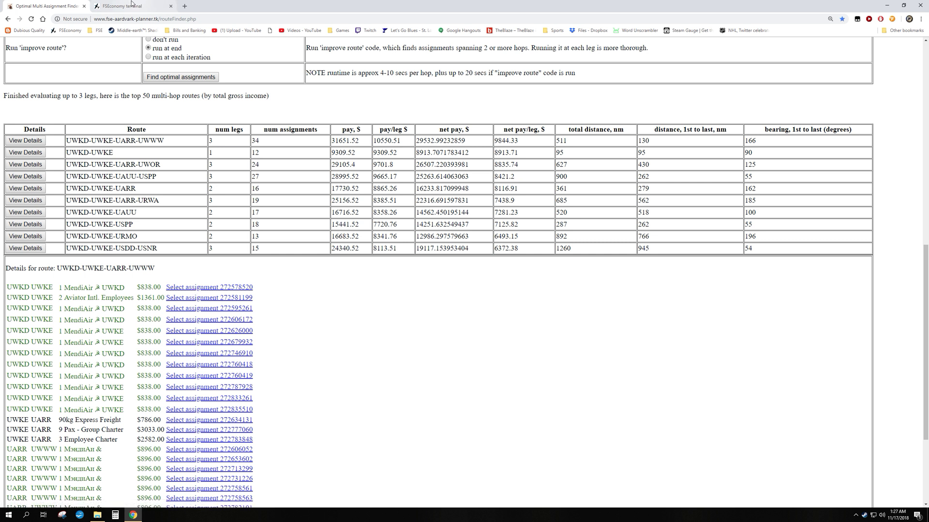
middle_click(200, 288)
click(124, 6)
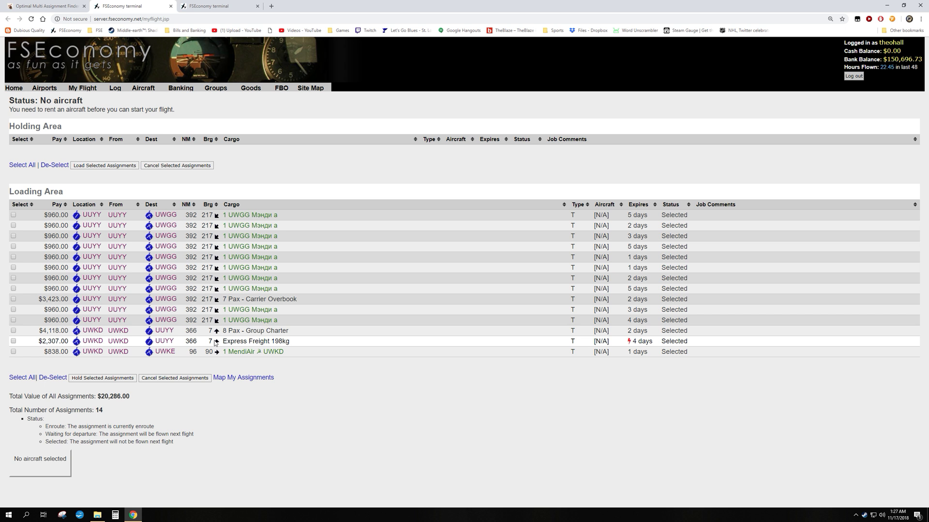
Step: Sort results by total distance, then by bearing lowest first, led by UWKD-UWKE-USDD-USNR at 54 degrees
click(48, 6)
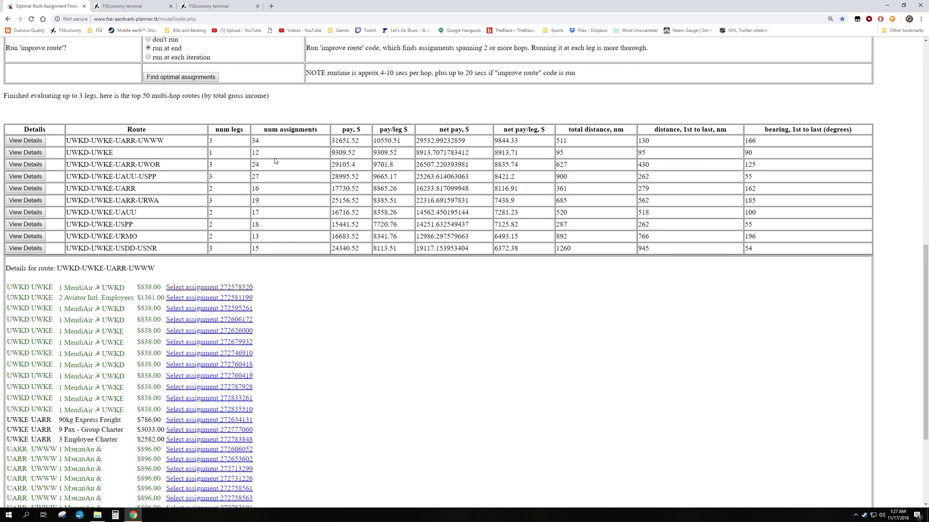
scroll(503, 234, up, 2)
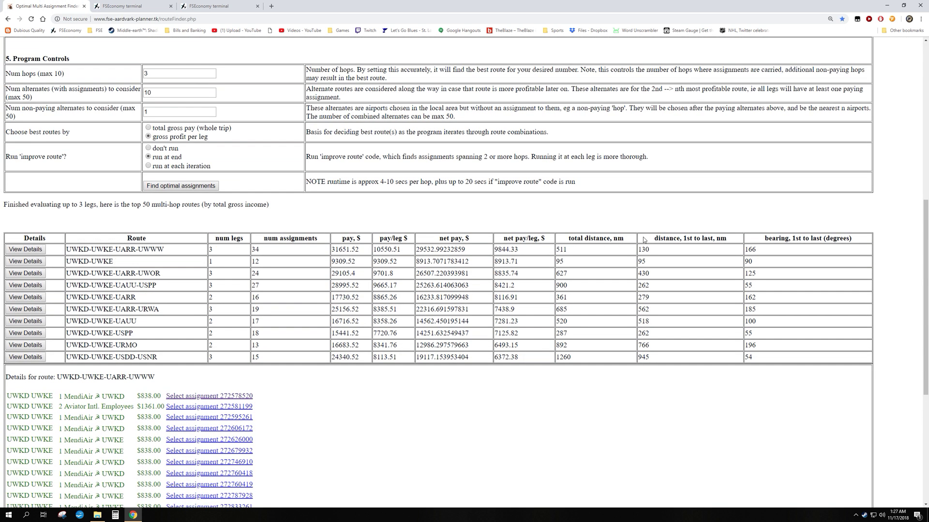
click(592, 237)
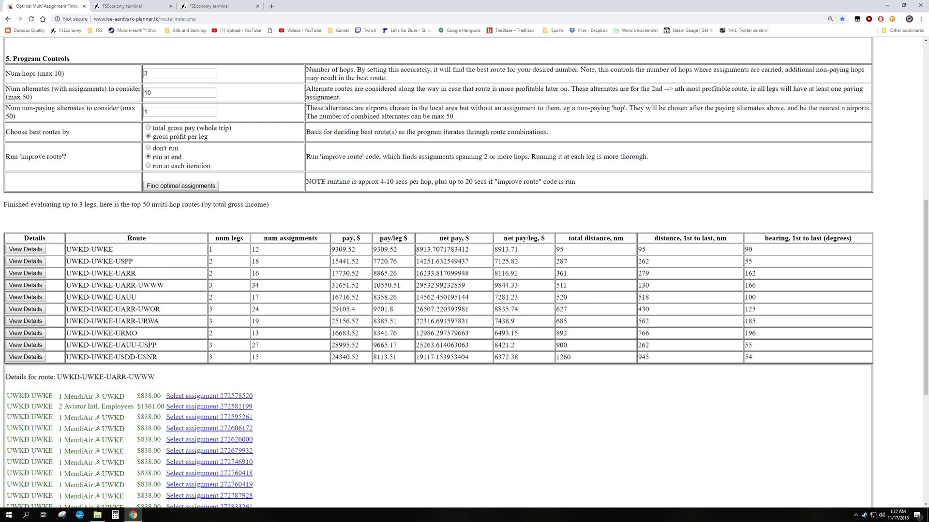
click(804, 238)
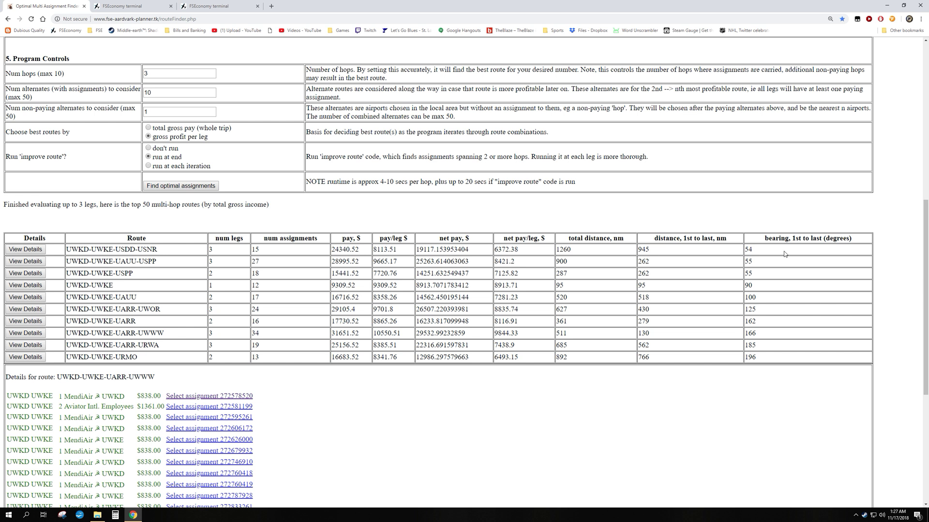
Step: Set the finder to 10 hops, 50 alternates with assignments and 2 non-paying alternates
scroll(506, 320, up, 4)
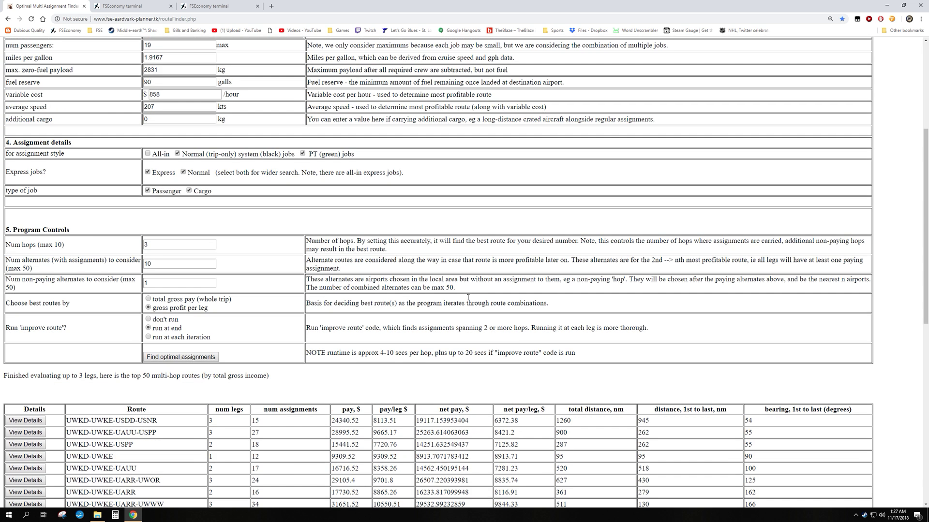
double_click(144, 255)
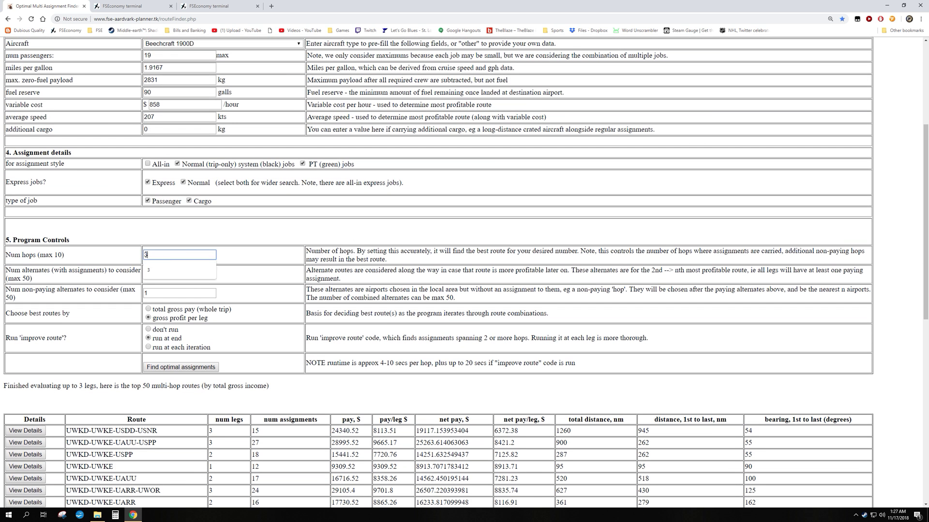
text(10)
key(Tab)
text(50)
key(Tab)
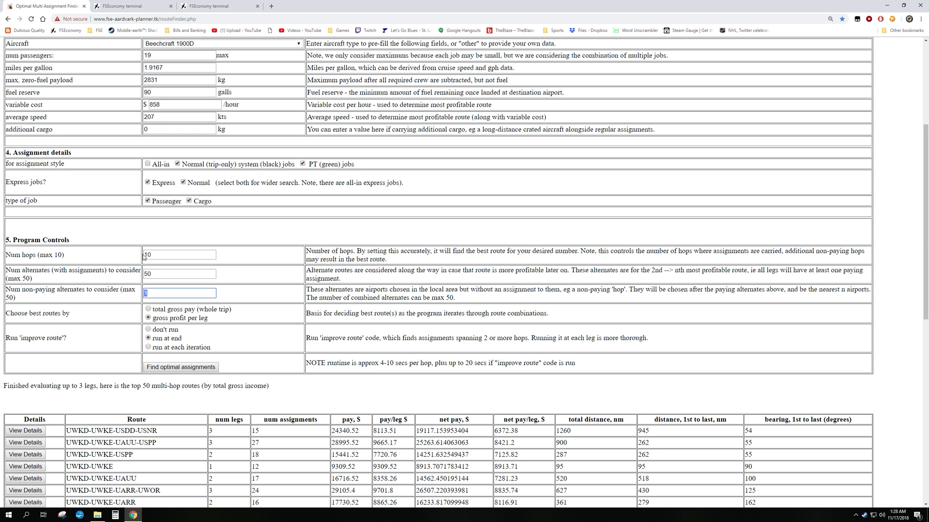
text(2)
key(Tab)
scroll(275, 293, up, 4)
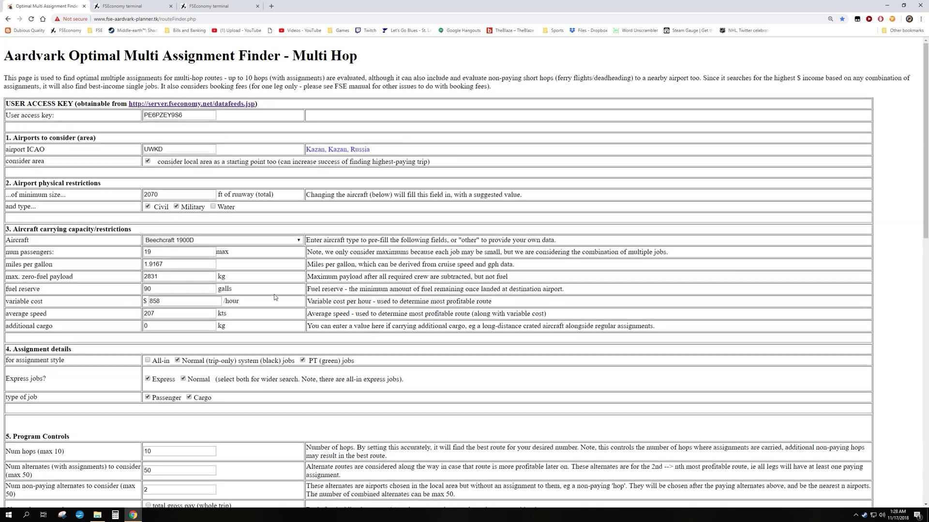
scroll(275, 293, up, 1)
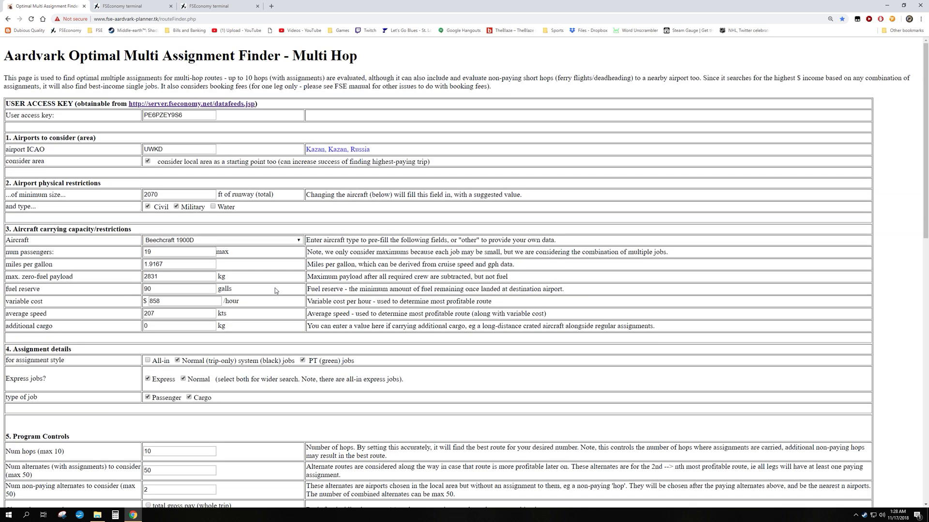